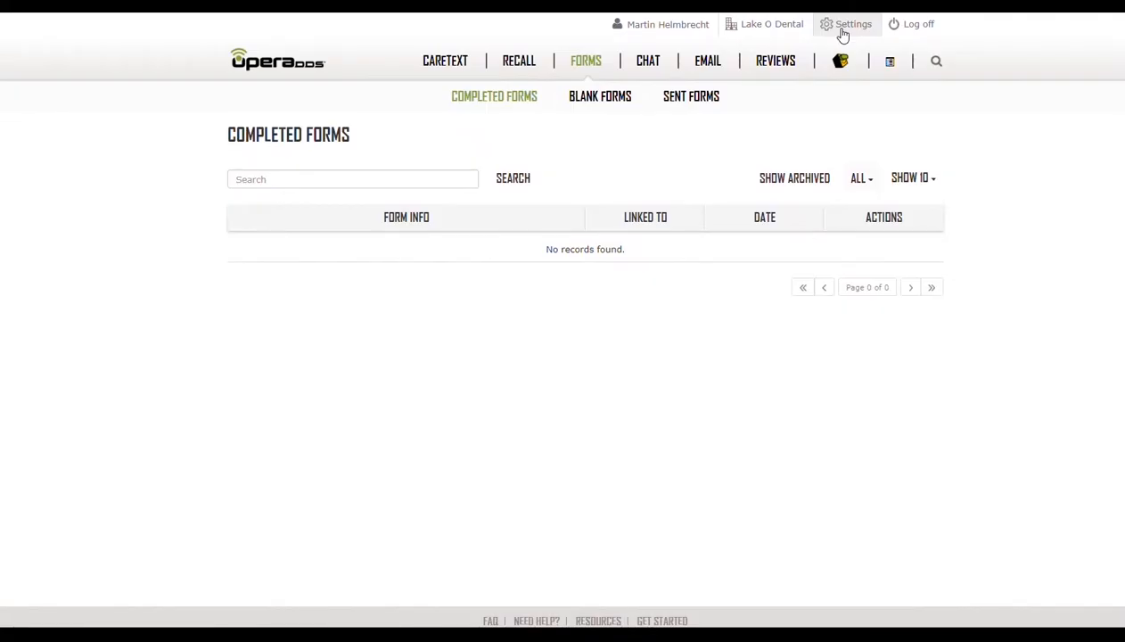
# Open the Forms Settings page from the settings menu
pyautogui.click(842, 28)
pyautogui.click(814, 91)
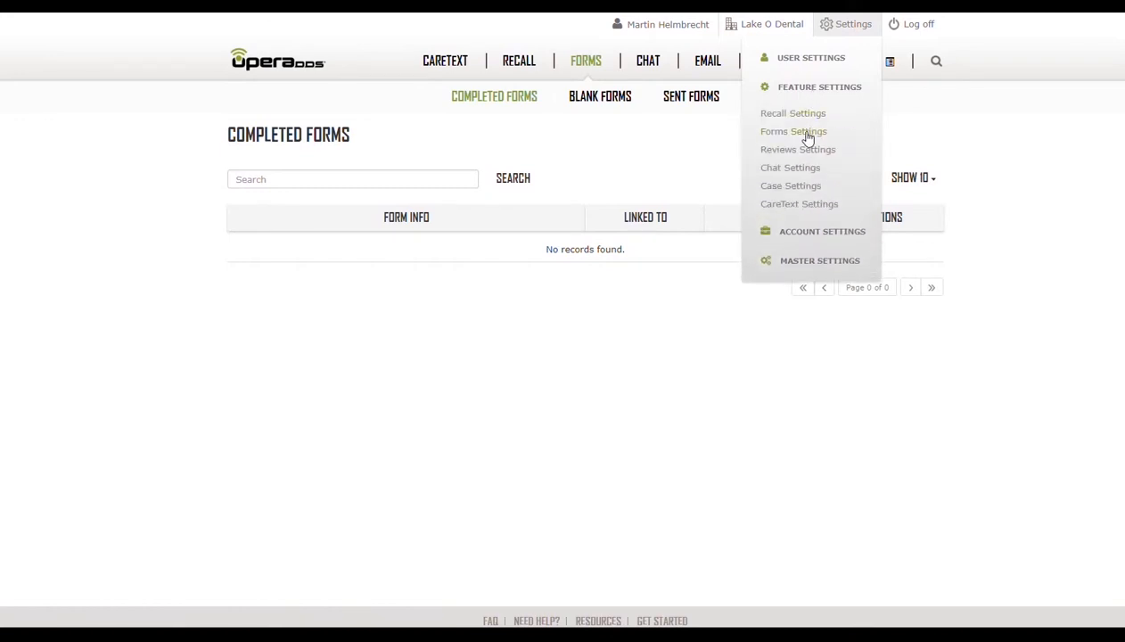
pyautogui.click(808, 133)
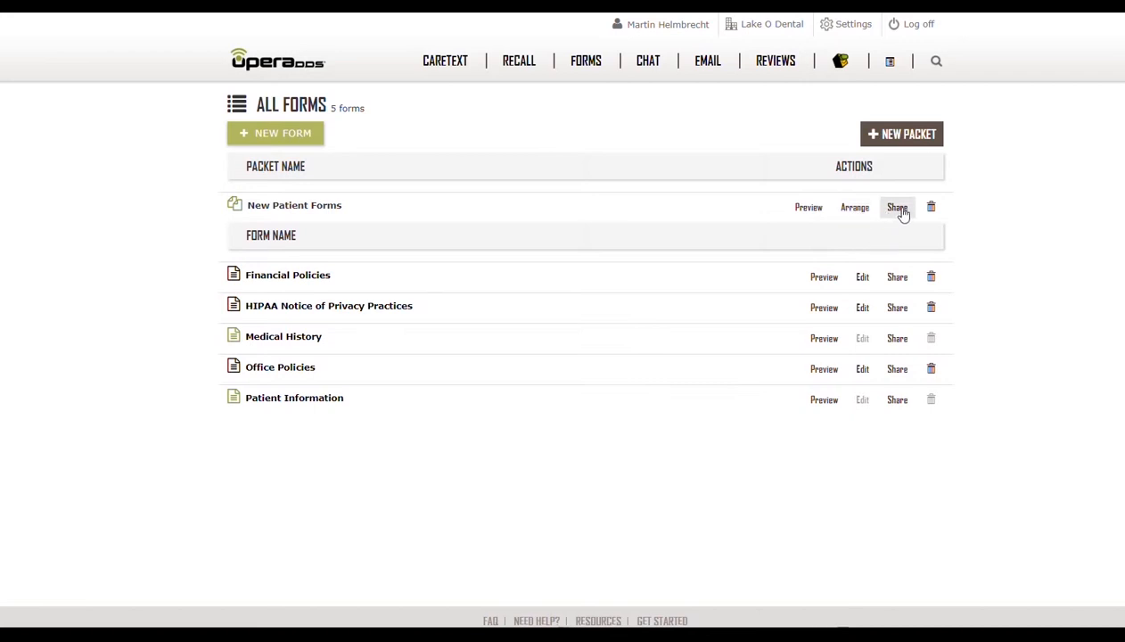
# Preview the New Patient Forms packet and view its share link and embed code
pyautogui.click(809, 217)
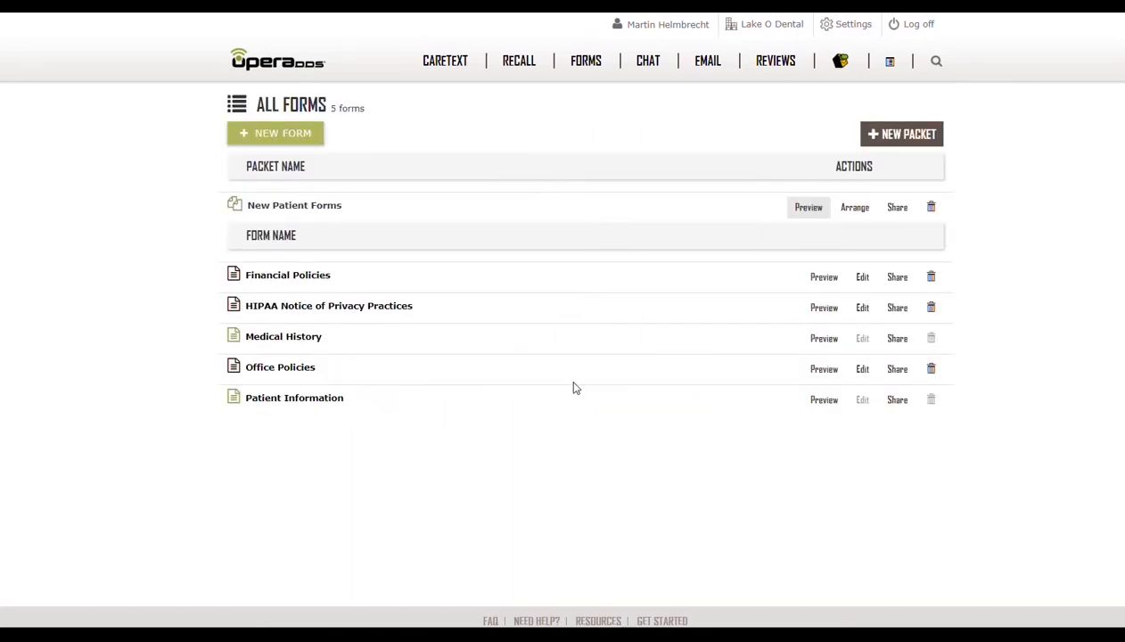
pyautogui.click(897, 208)
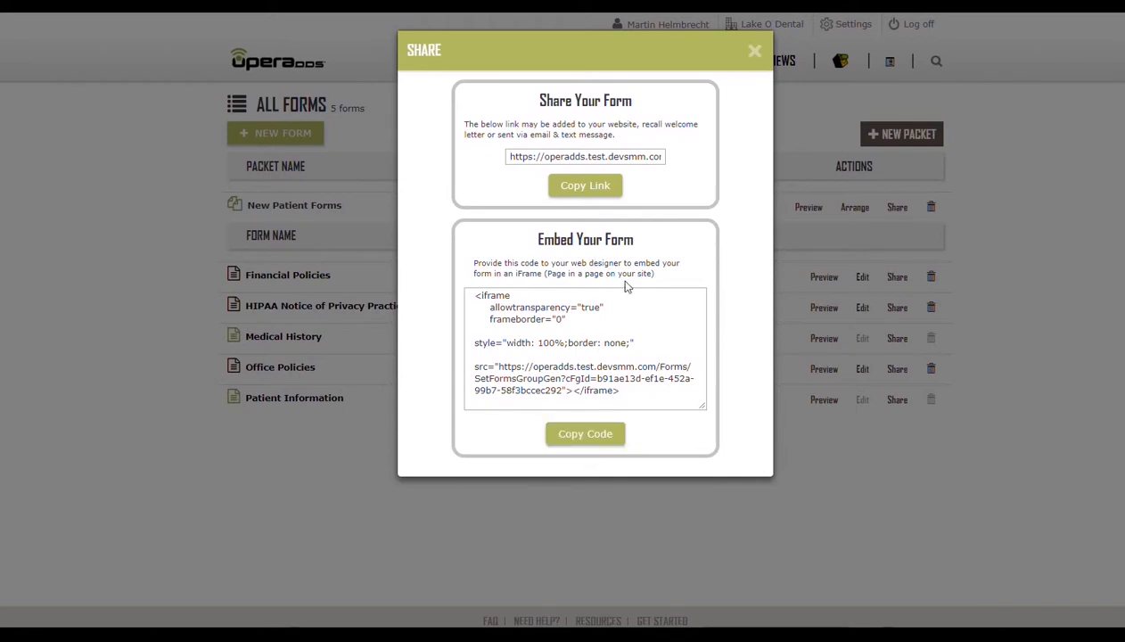
pyautogui.click(753, 53)
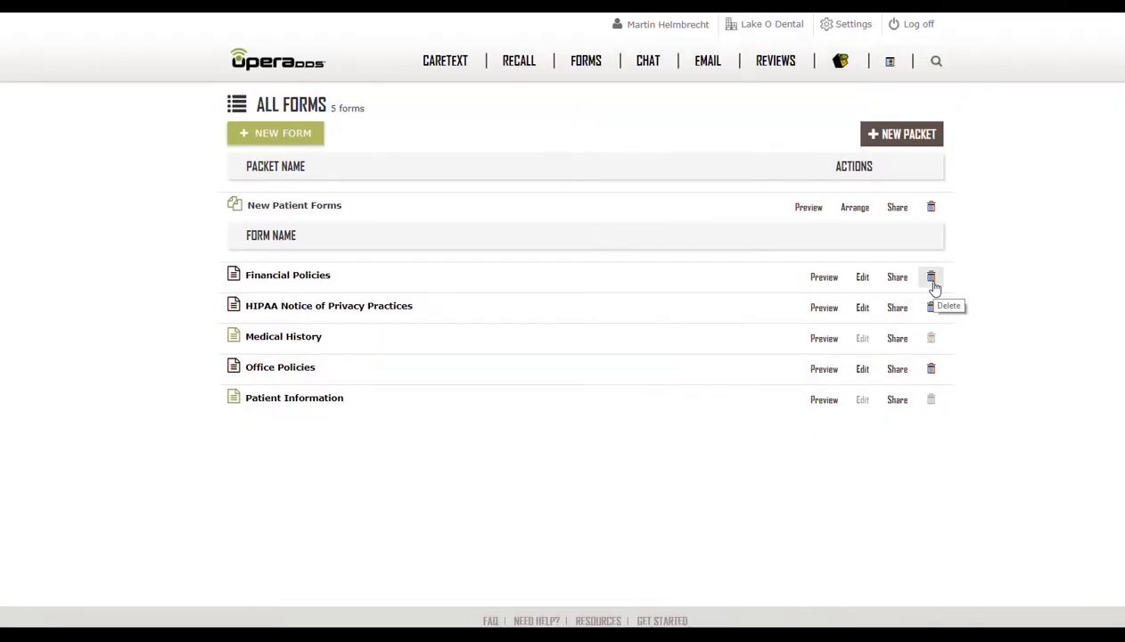
# Open the Financial Policies form in the form editor
pyautogui.click(862, 278)
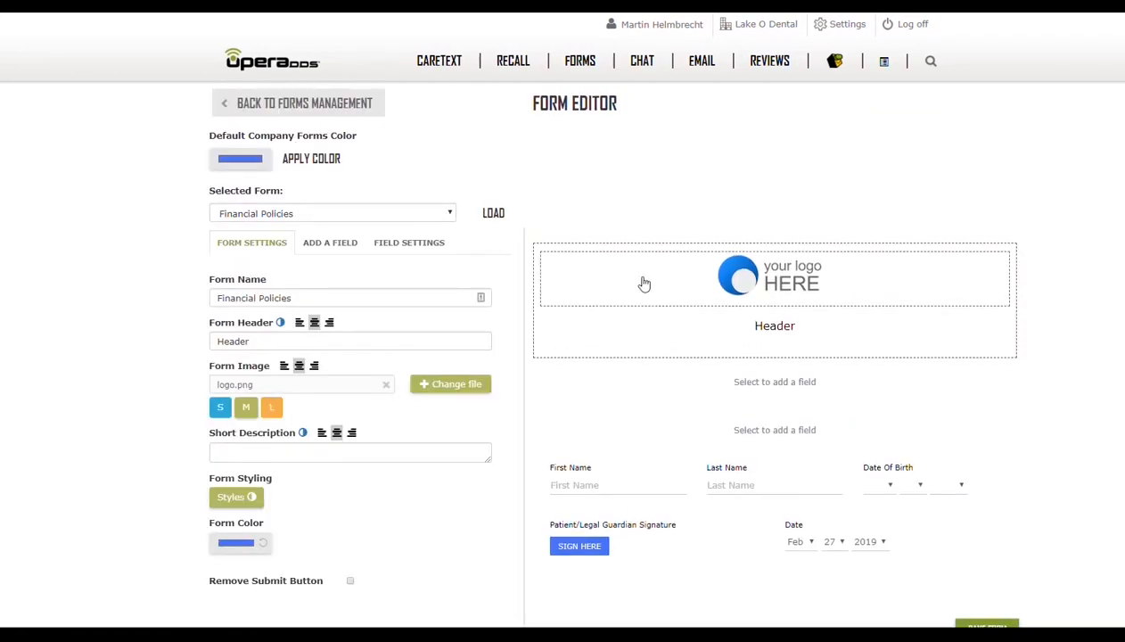
pyautogui.click(260, 215)
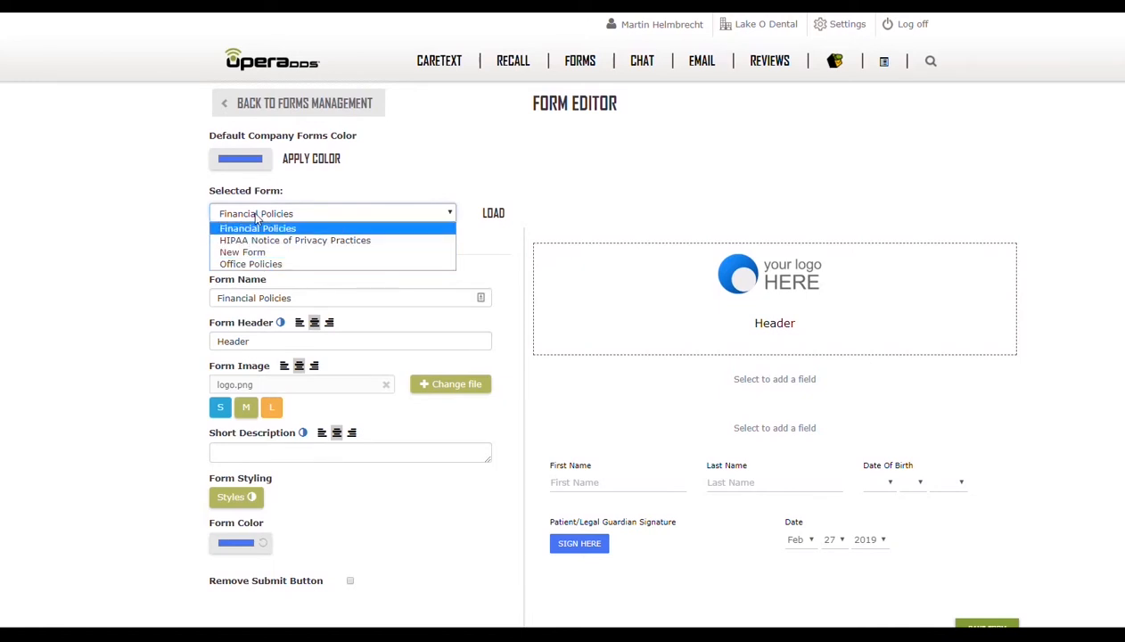
pyautogui.click(131, 248)
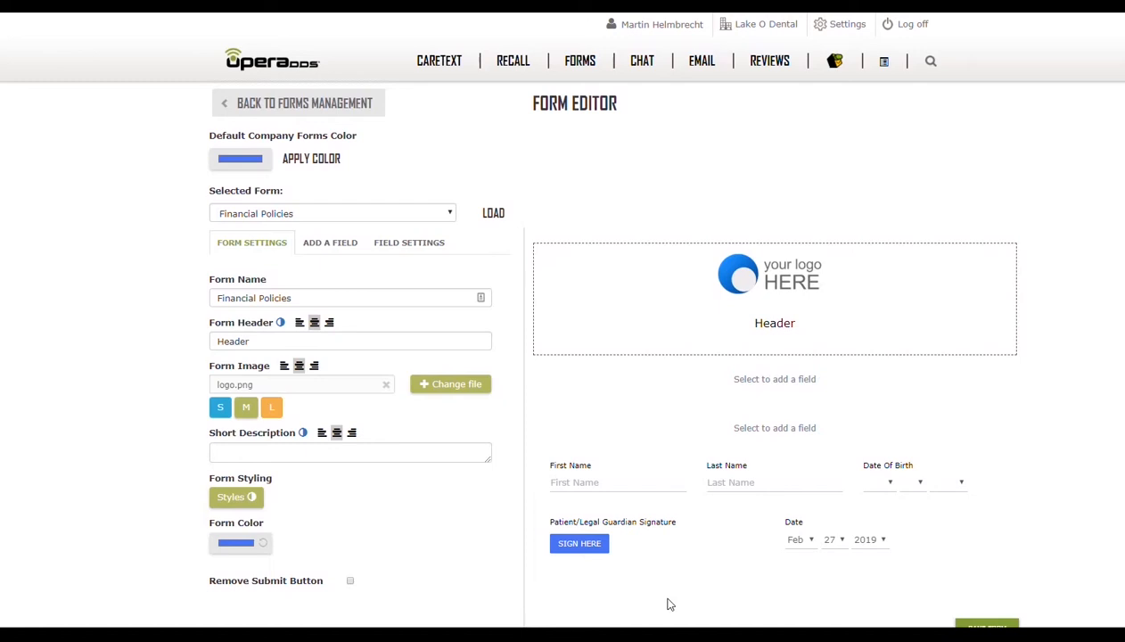
# Try to drag the signature row to a new position in the form layout
pyautogui.scroll(-1, 671, 604)
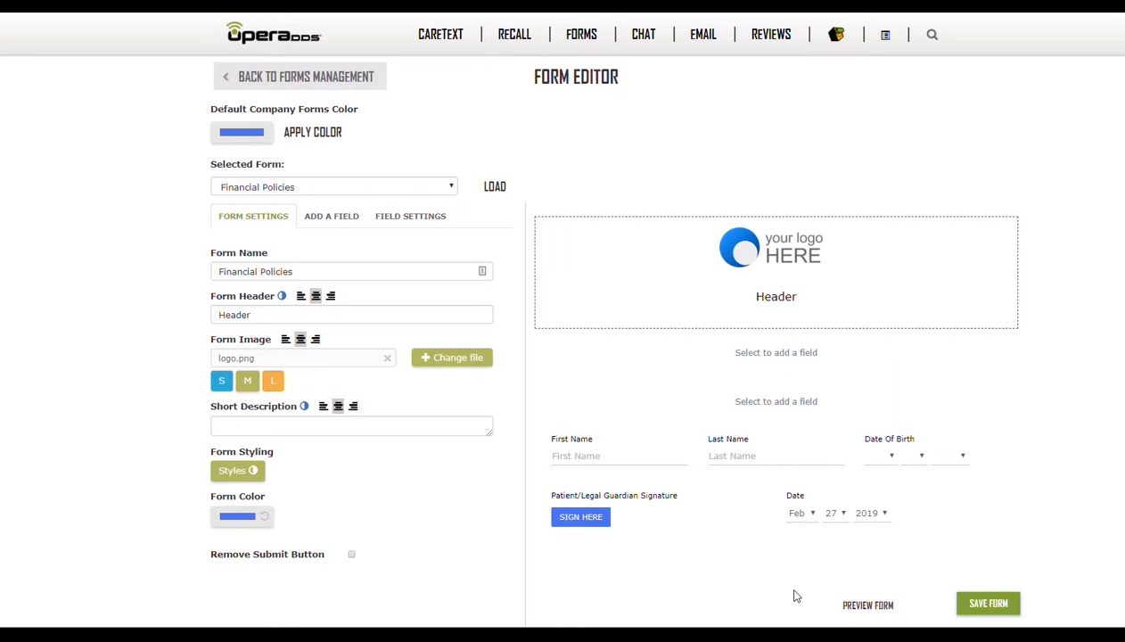
pyautogui.moveTo(652, 451)
pyautogui.moveTo(665, 456); pyautogui.dragTo(630, 443)
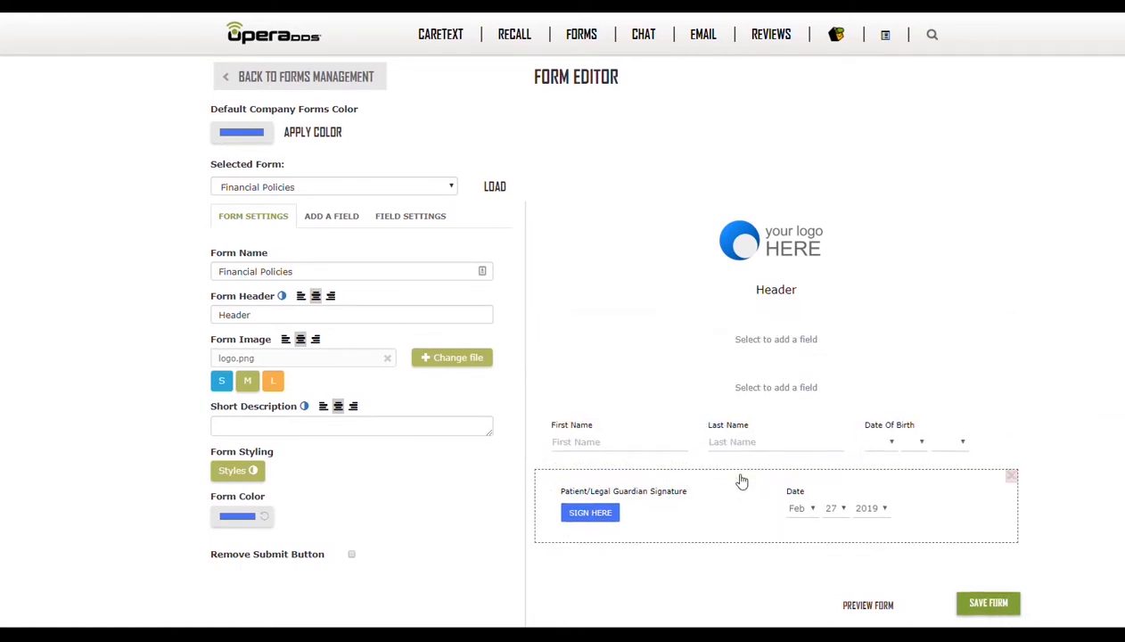
pyautogui.moveTo(738, 476)
pyautogui.mouseDown()
pyautogui.moveTo(734, 336)
pyautogui.moveTo(735, 523)
pyautogui.moveTo(730, 489)
pyautogui.mouseUp()
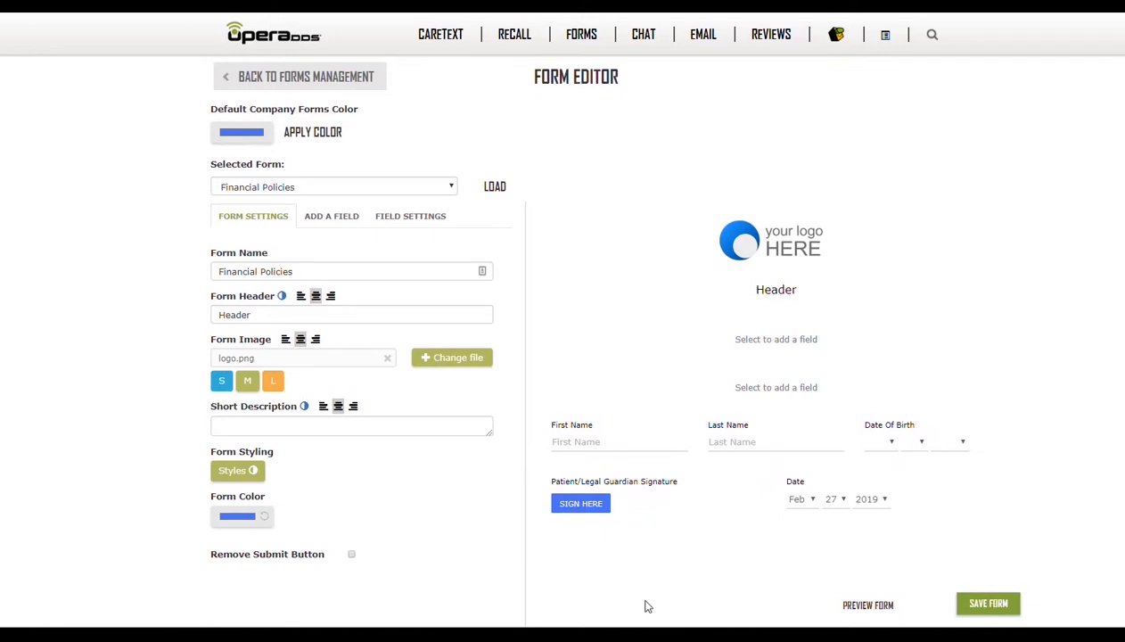
# Add an Address field to the Financial Policies form
pyautogui.click(321, 225)
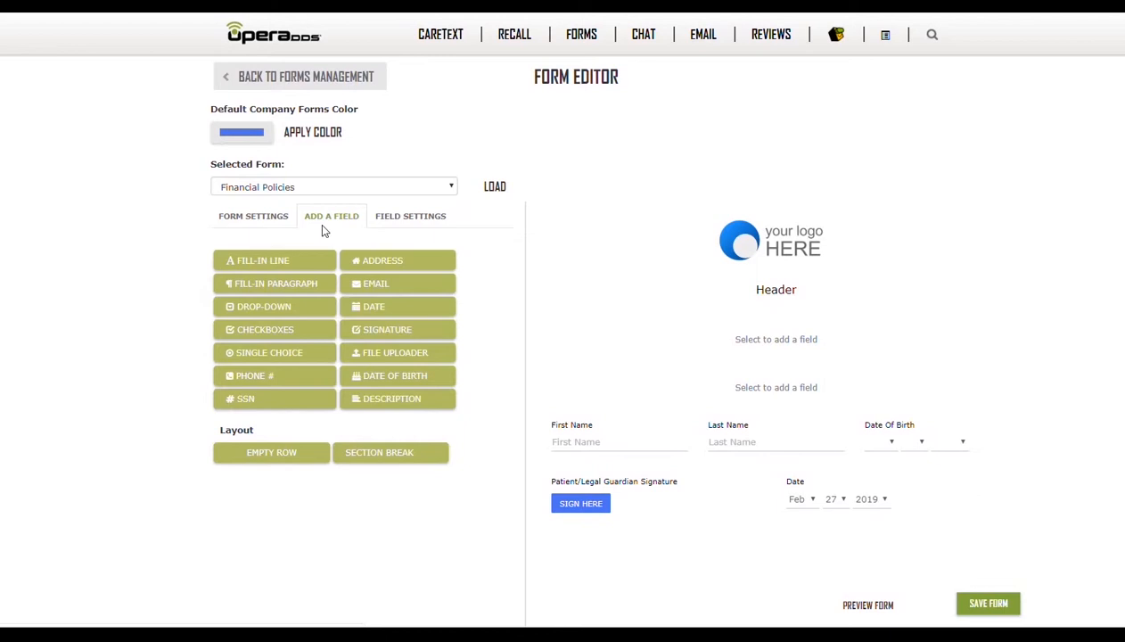
pyautogui.click(381, 260)
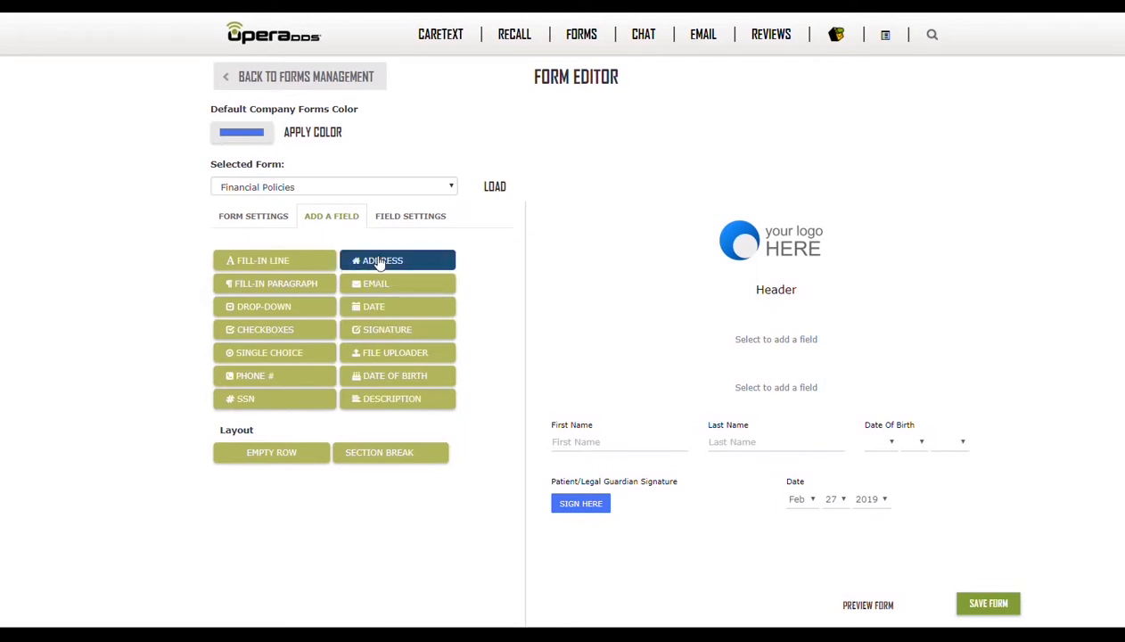
pyautogui.scroll(-3, 377, 261)
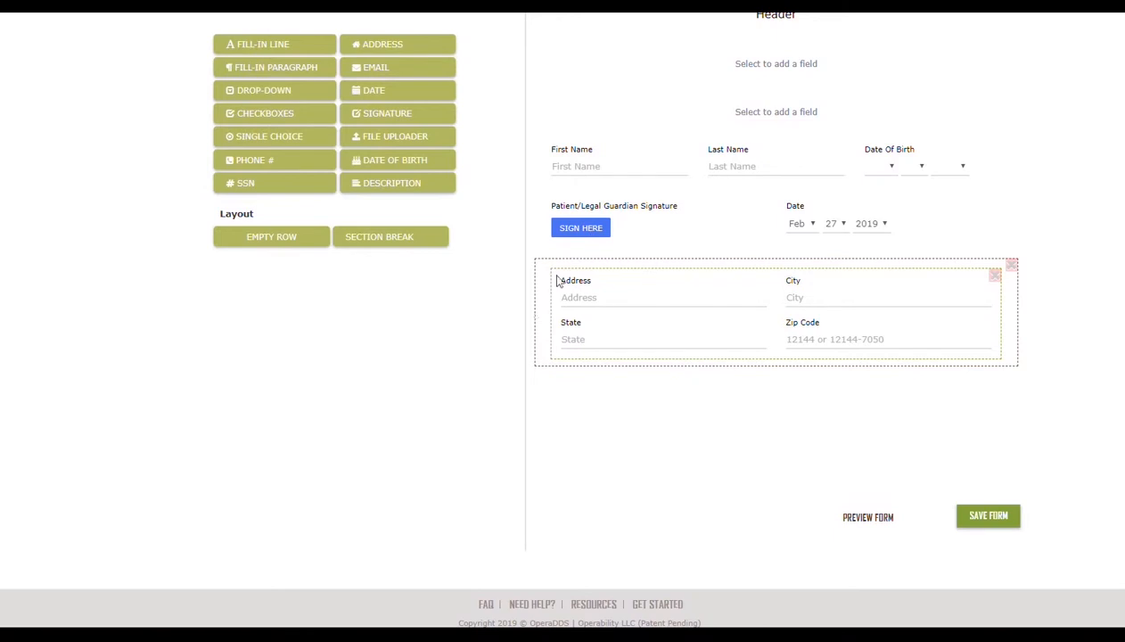
# Add a Fill-in Line field to the form
pyautogui.moveTo(347, 71); pyautogui.dragTo(389, 70)
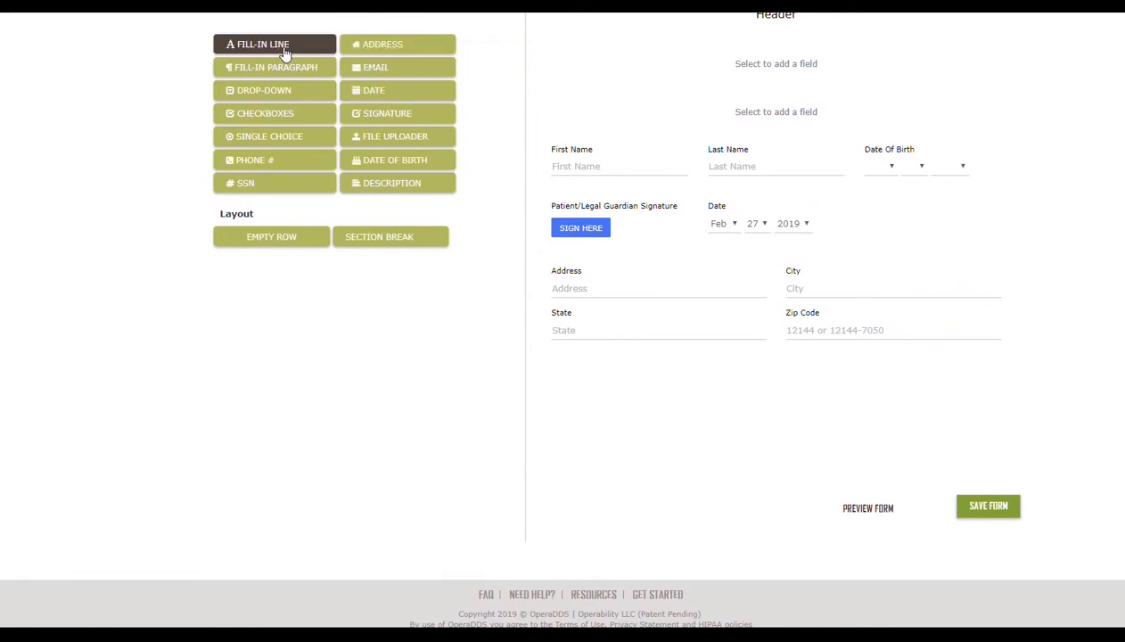
pyautogui.click(285, 52)
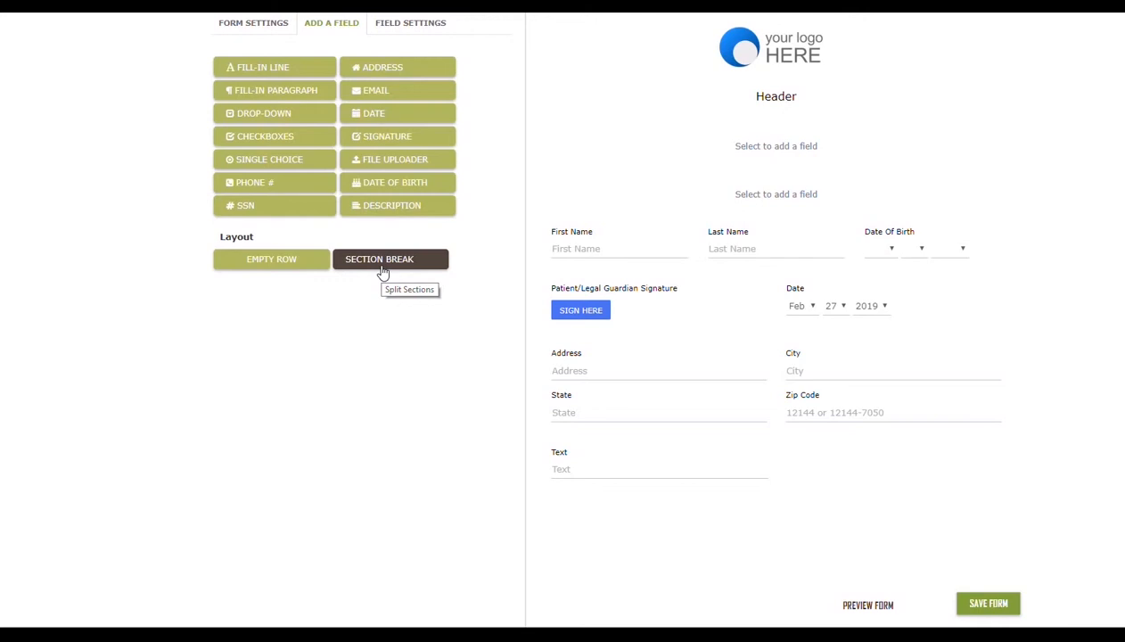
# Rearrange the layout, moving the address block above the signature and placing Last Name and Date in other rows
pyautogui.moveTo(831, 356); pyautogui.dragTo(838, 276)
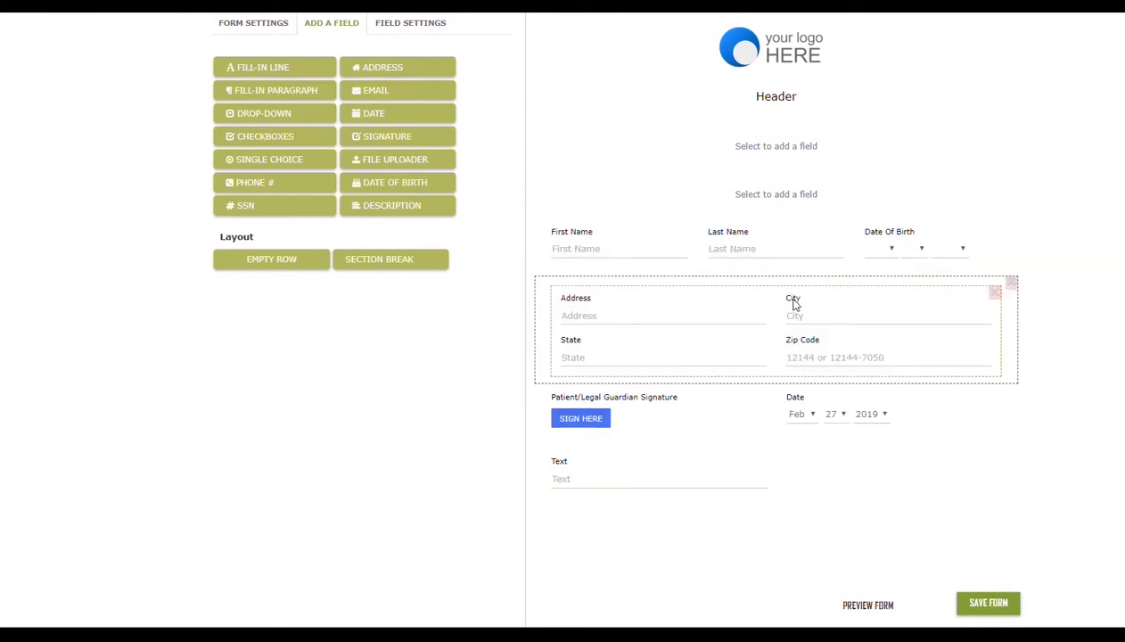
pyautogui.moveTo(753, 246)
pyautogui.mouseDown()
pyautogui.moveTo(766, 332)
pyautogui.moveTo(883, 424)
pyautogui.moveTo(927, 405)
pyautogui.mouseUp()
pyautogui.moveTo(760, 400)
pyautogui.mouseDown()
pyautogui.moveTo(841, 487)
pyautogui.moveTo(838, 473)
pyautogui.mouseUp()
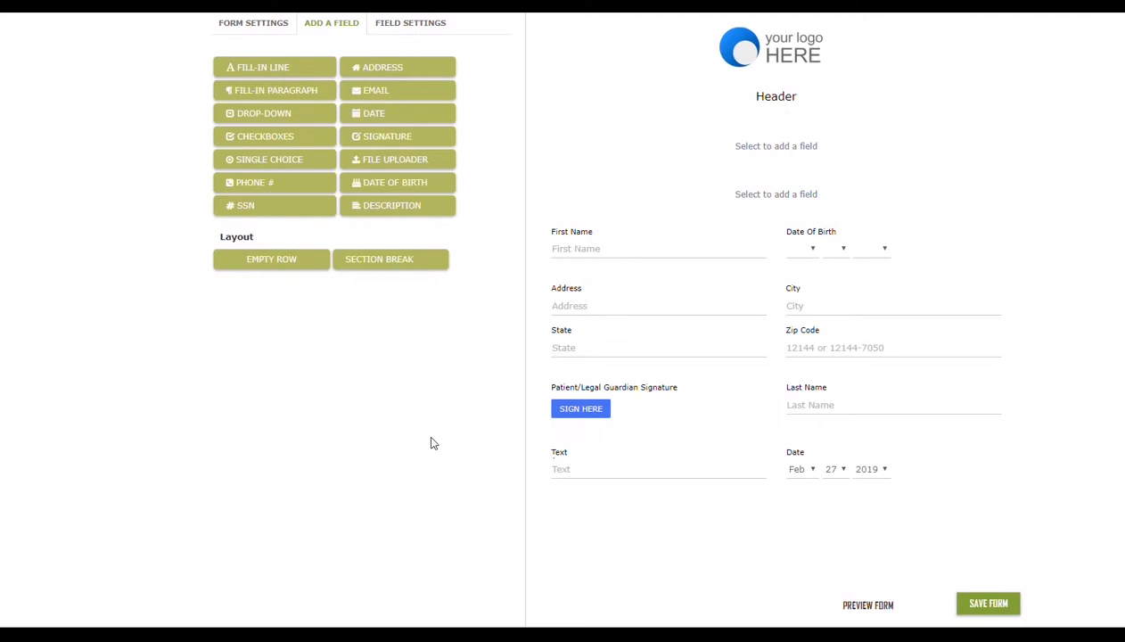
# Relabel the First Name field as "Guardian name", correcting the spelling of Guardian
pyautogui.click(596, 255)
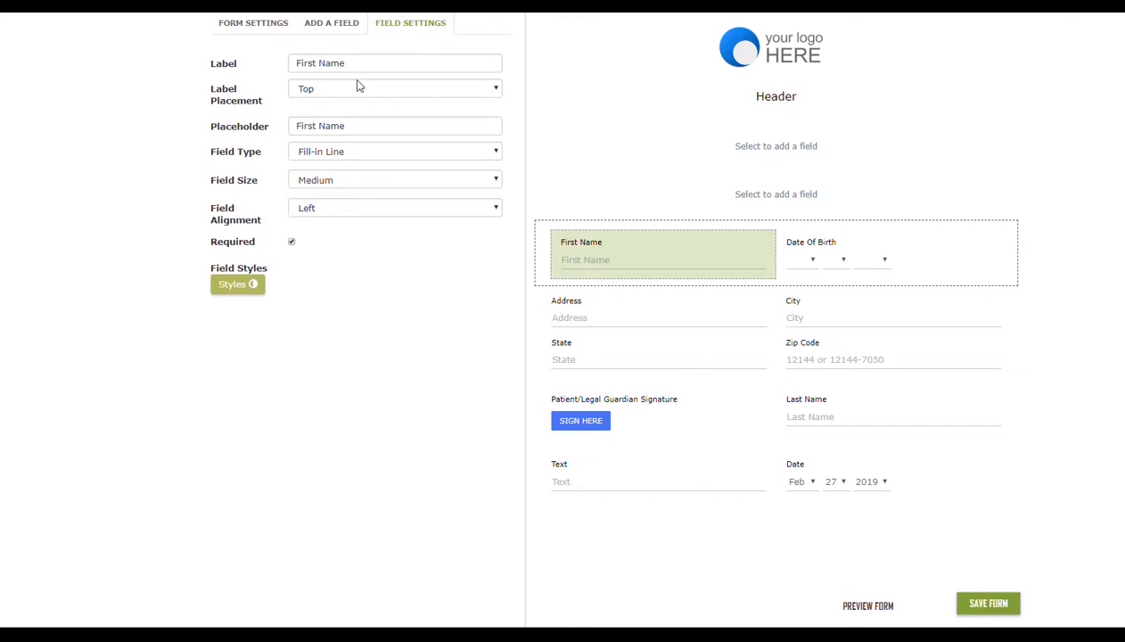
pyautogui.moveTo(354, 62); pyautogui.dragTo(299, 61)
pyautogui.press('BackSpace')
pyautogui.write('Gaurdian')
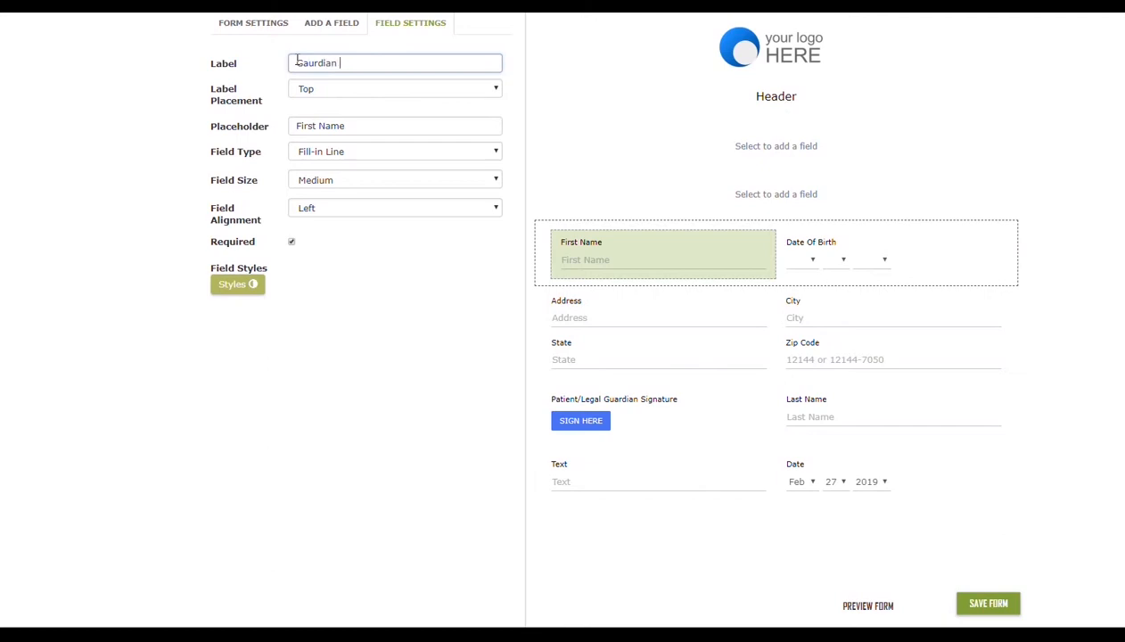
pyautogui.write(' name')
pyautogui.rightClick(297, 61)
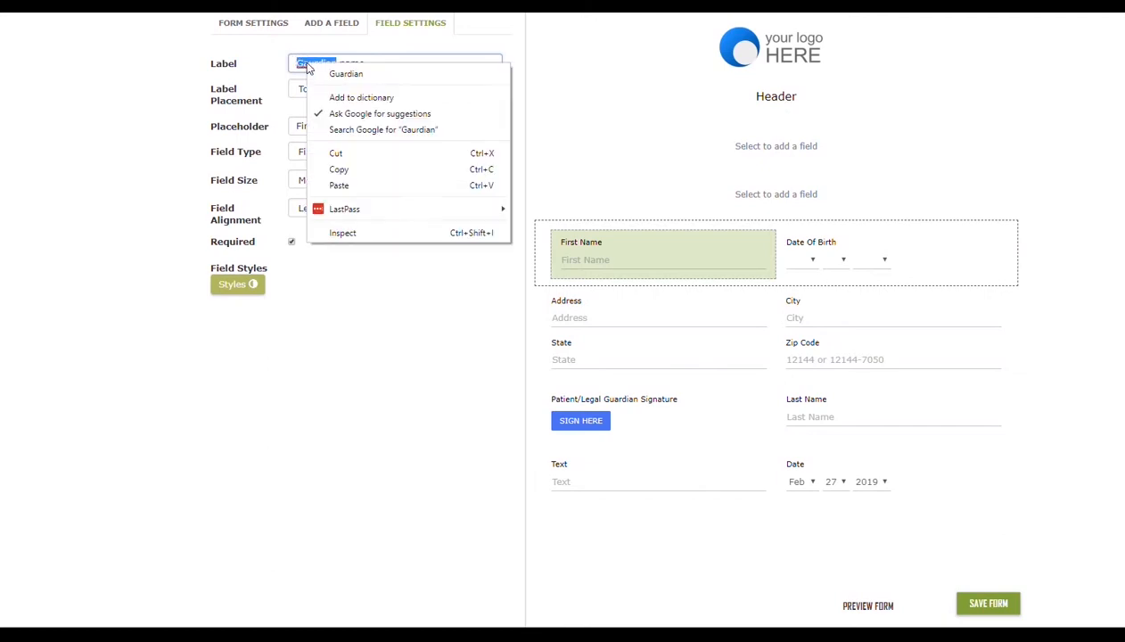
pyautogui.click(347, 73)
# Change the field's label placement to Left and back to Top
pyautogui.click(338, 92)
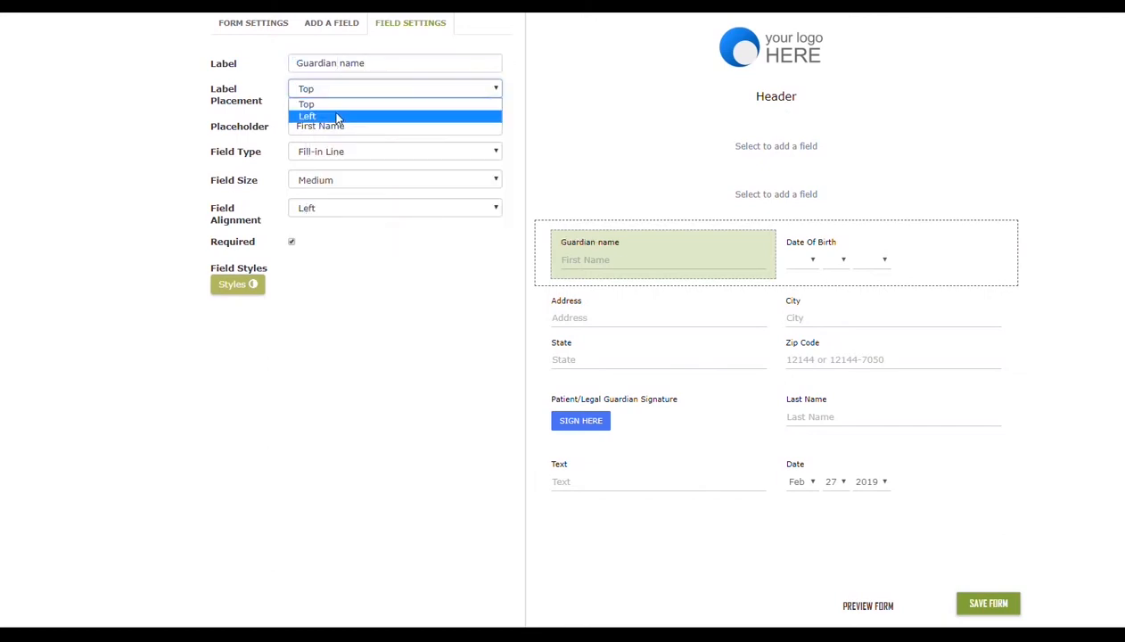
pyautogui.click(338, 117)
pyautogui.click(336, 90)
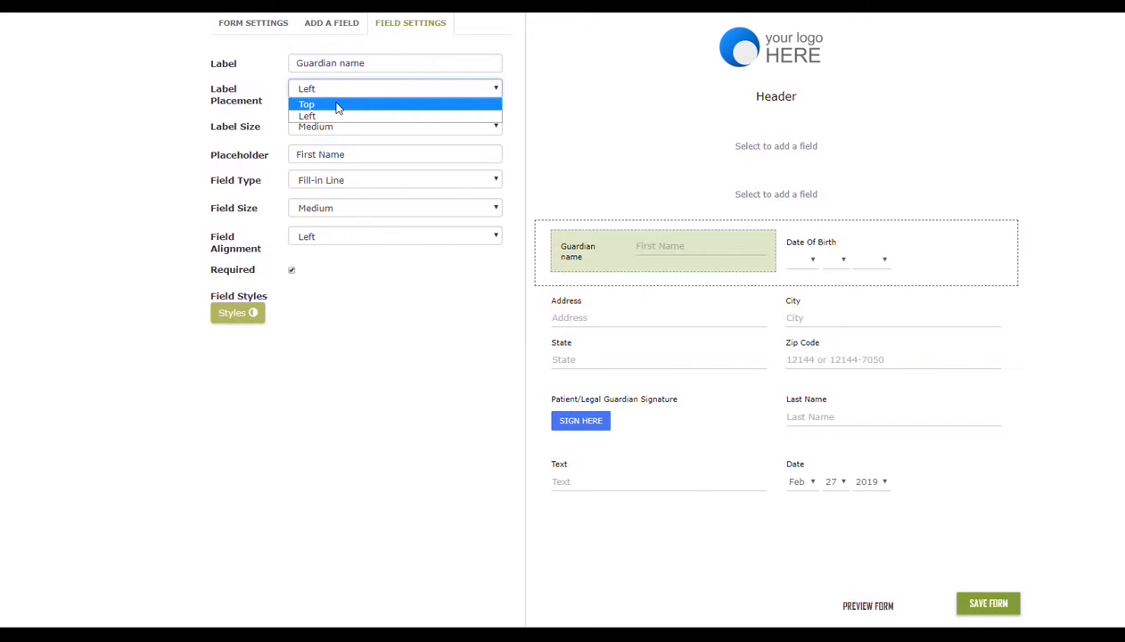
pyautogui.click(338, 105)
# Set the field's placeholder to "Name goes here" and its field size to Small
pyautogui.click(345, 126)
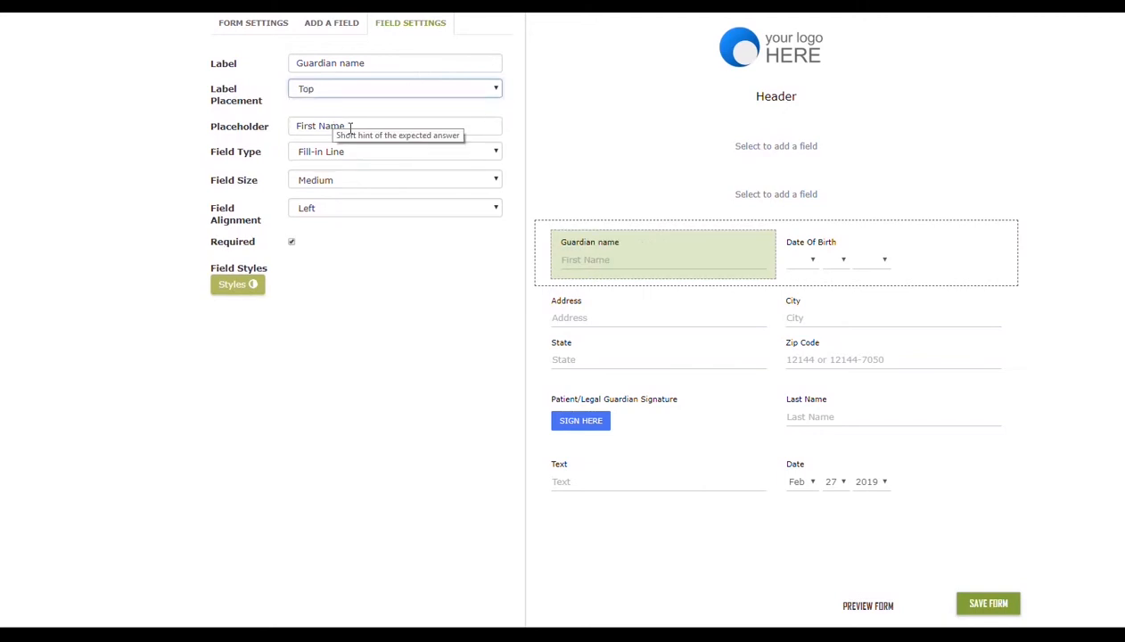
pyautogui.moveTo(345, 126); pyautogui.dragTo(292, 125)
pyautogui.write('Name goes here')
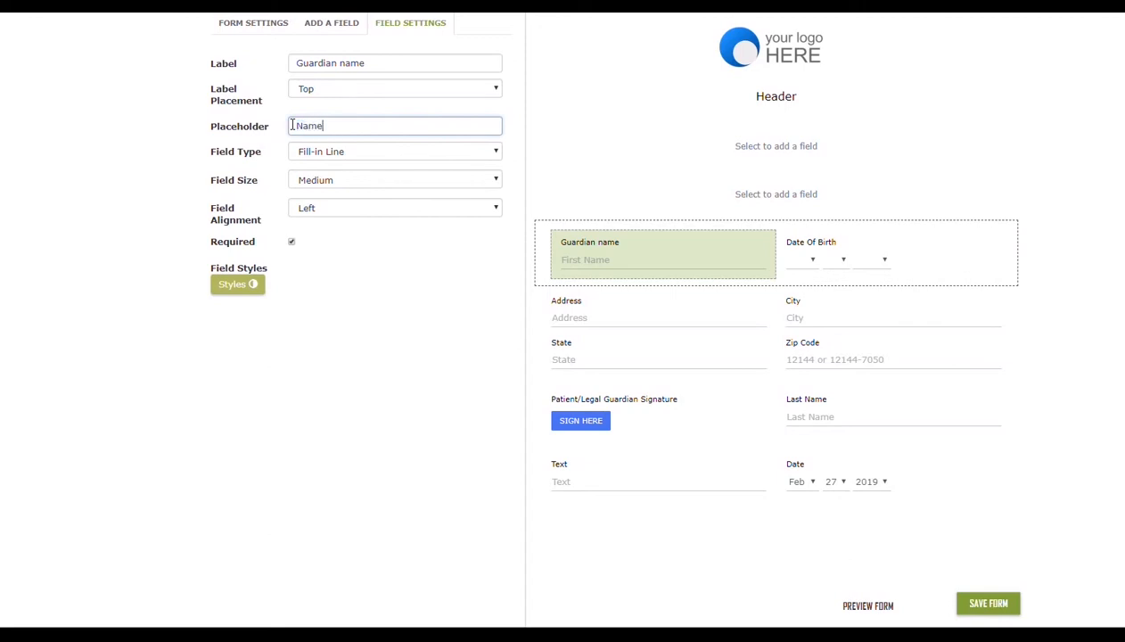
pyautogui.click(611, 269)
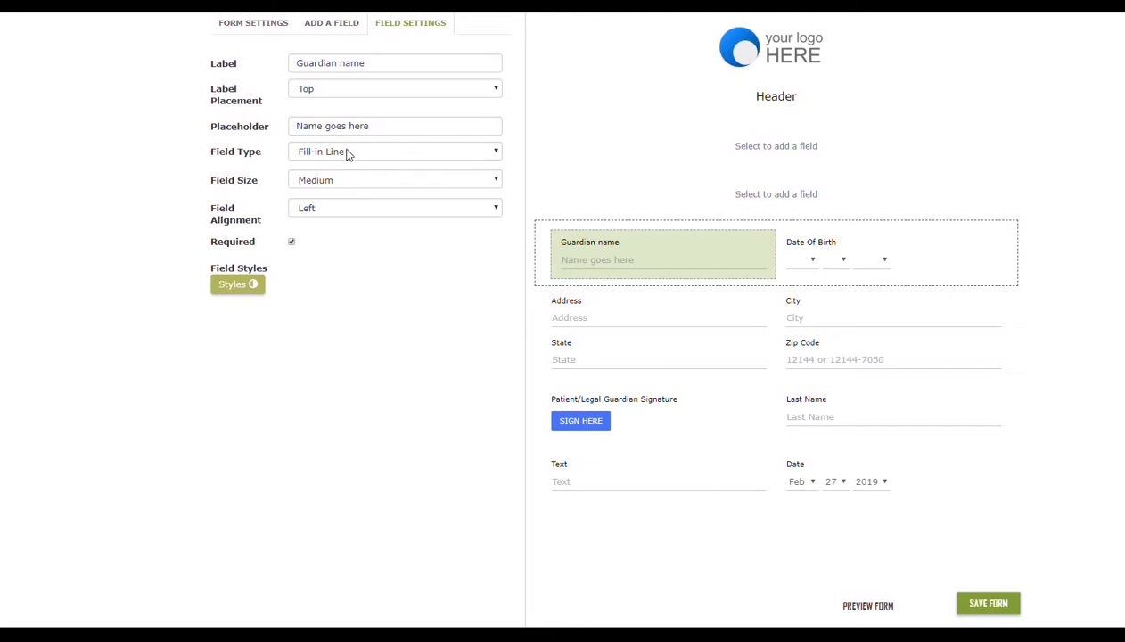
pyautogui.click(339, 182)
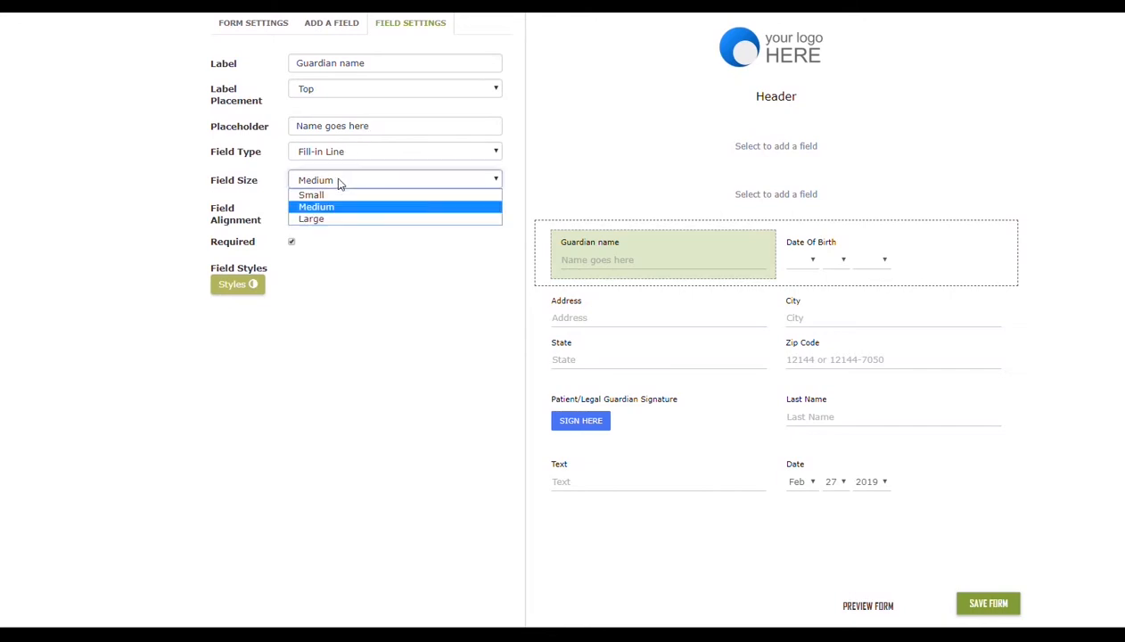
pyautogui.click(339, 195)
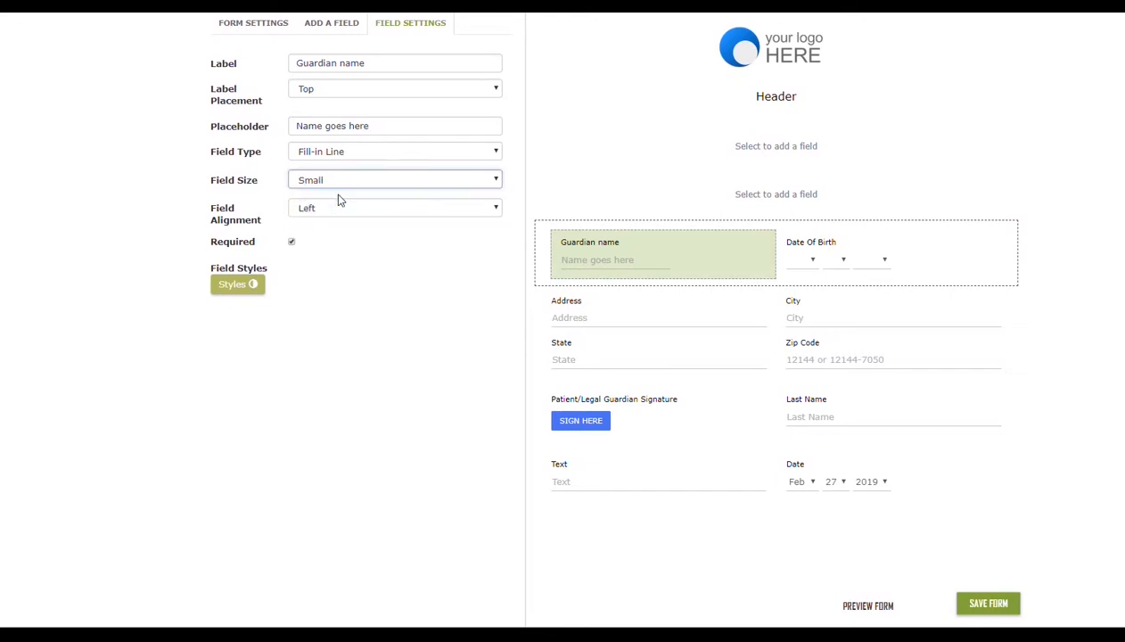
# Switch the field alignment to Right and back to Left
pyautogui.click(345, 214)
pyautogui.click(348, 236)
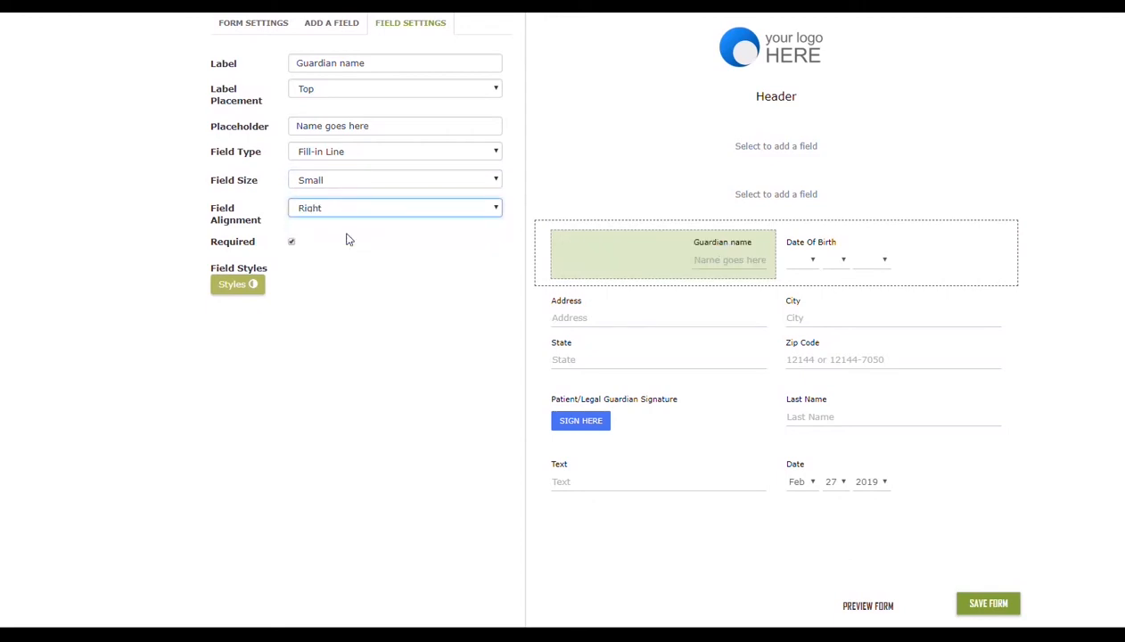
pyautogui.click(339, 207)
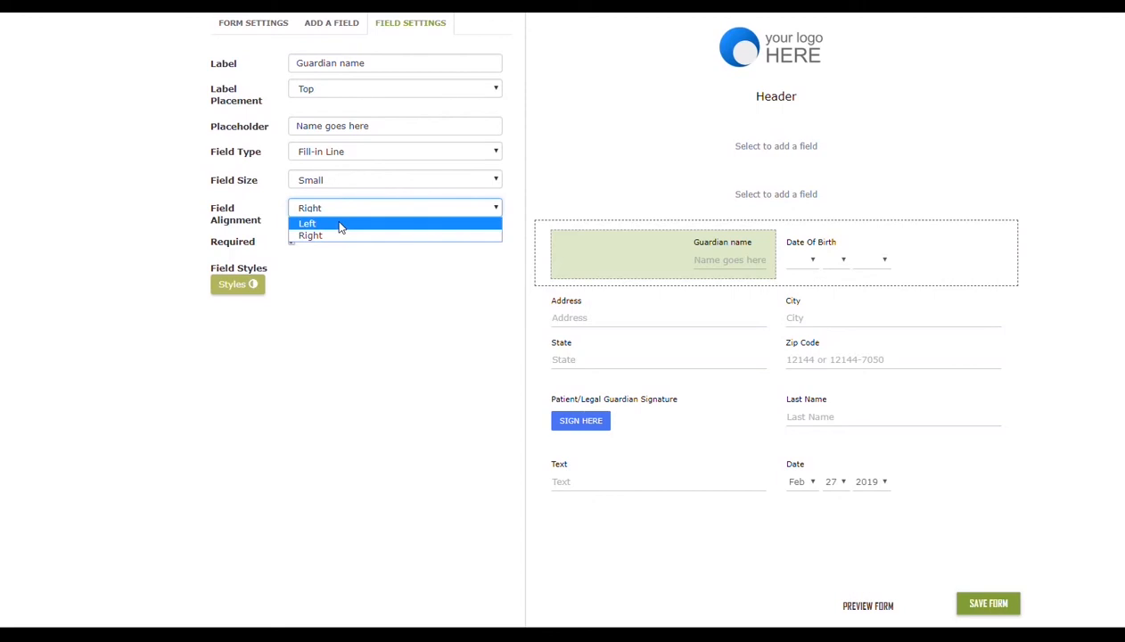
pyautogui.click(339, 224)
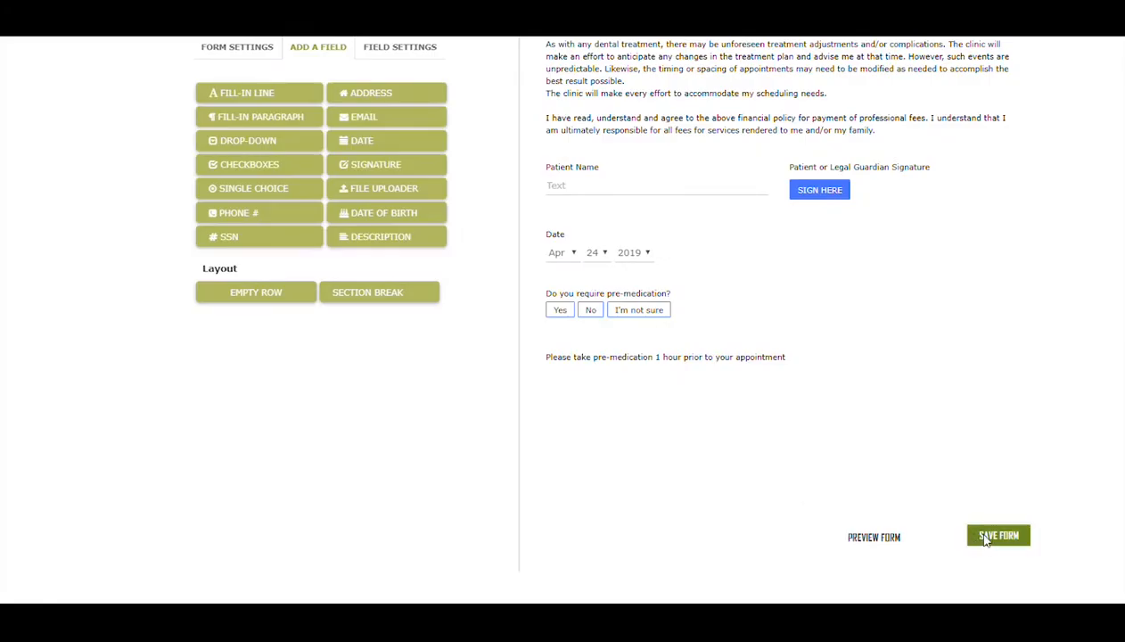
# Save the form and preview it, choosing Yes for the pre-medication question
pyautogui.click(999, 614)
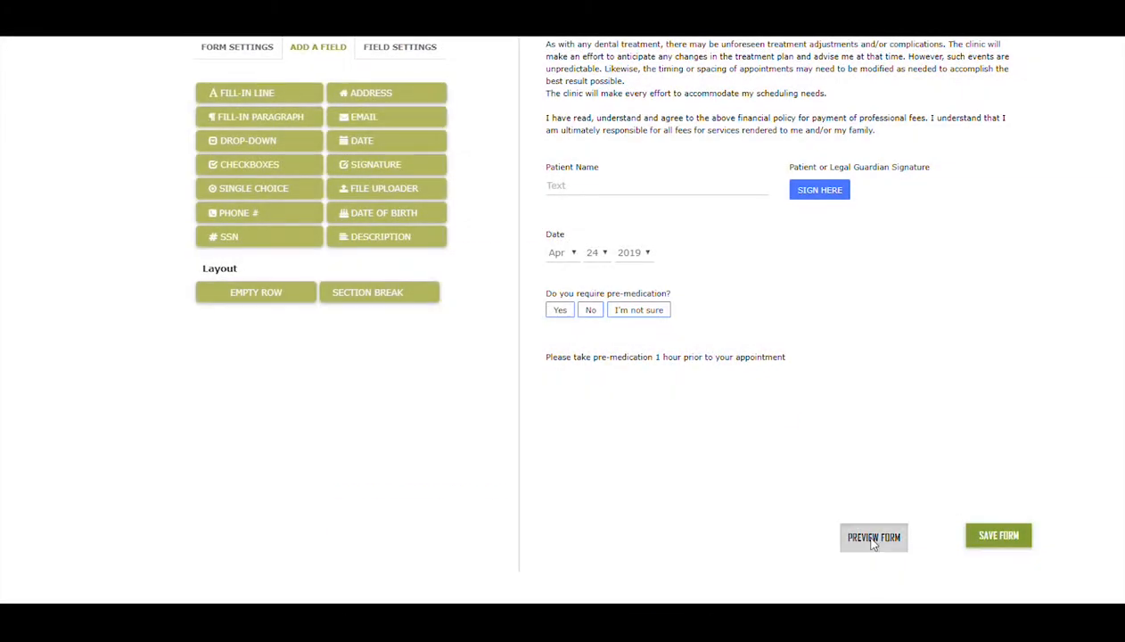
pyautogui.click(875, 536)
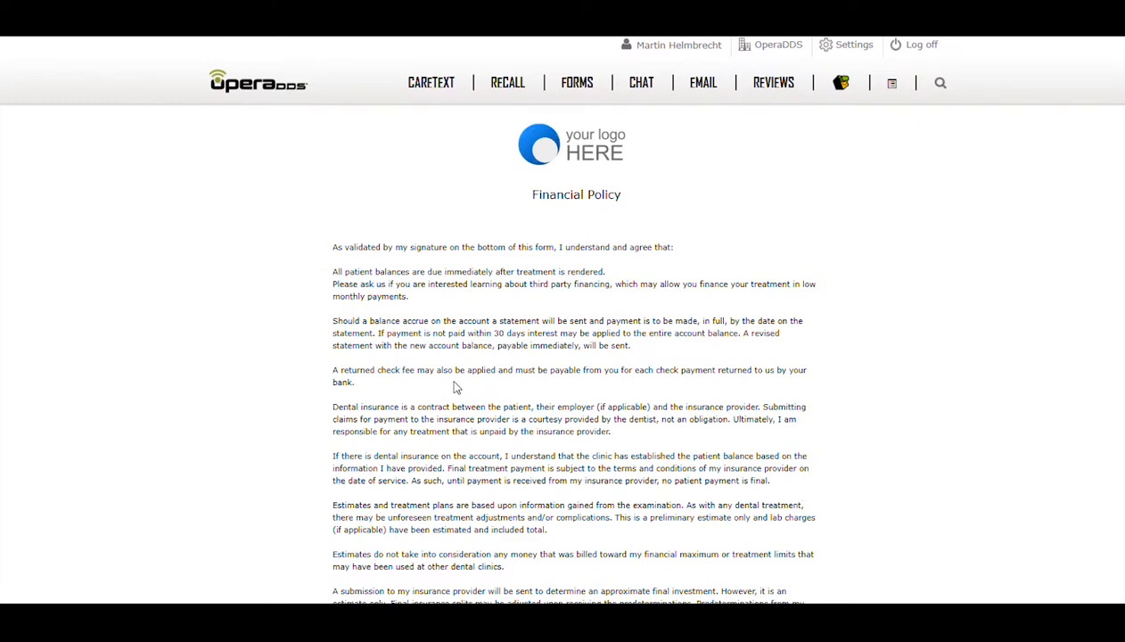
pyautogui.scroll(-4, 453, 386)
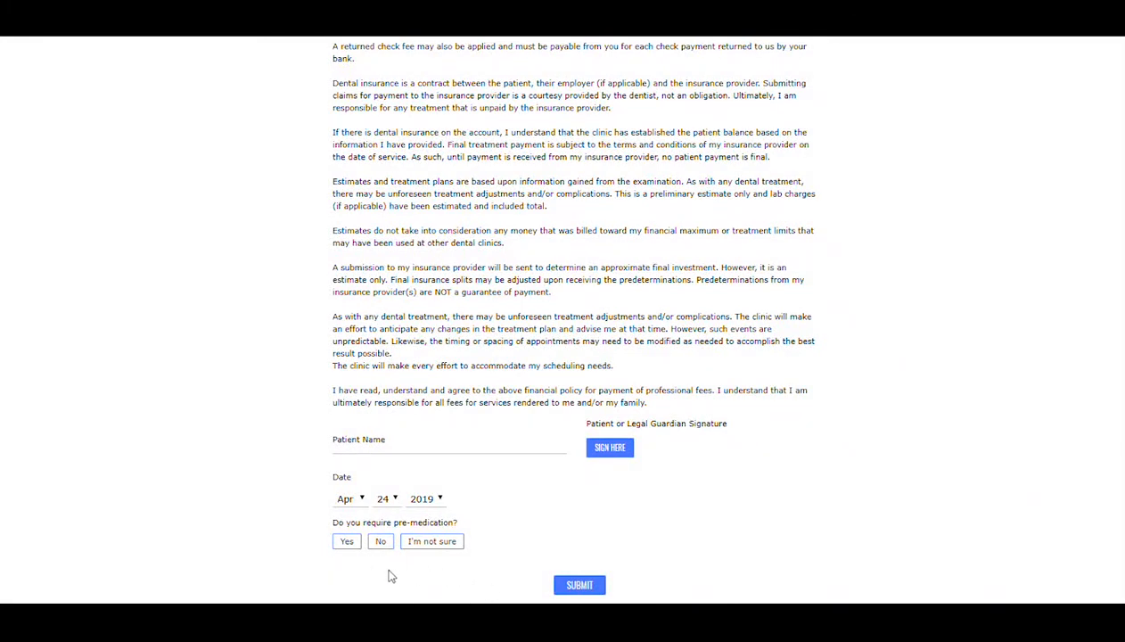
pyautogui.click(348, 542)
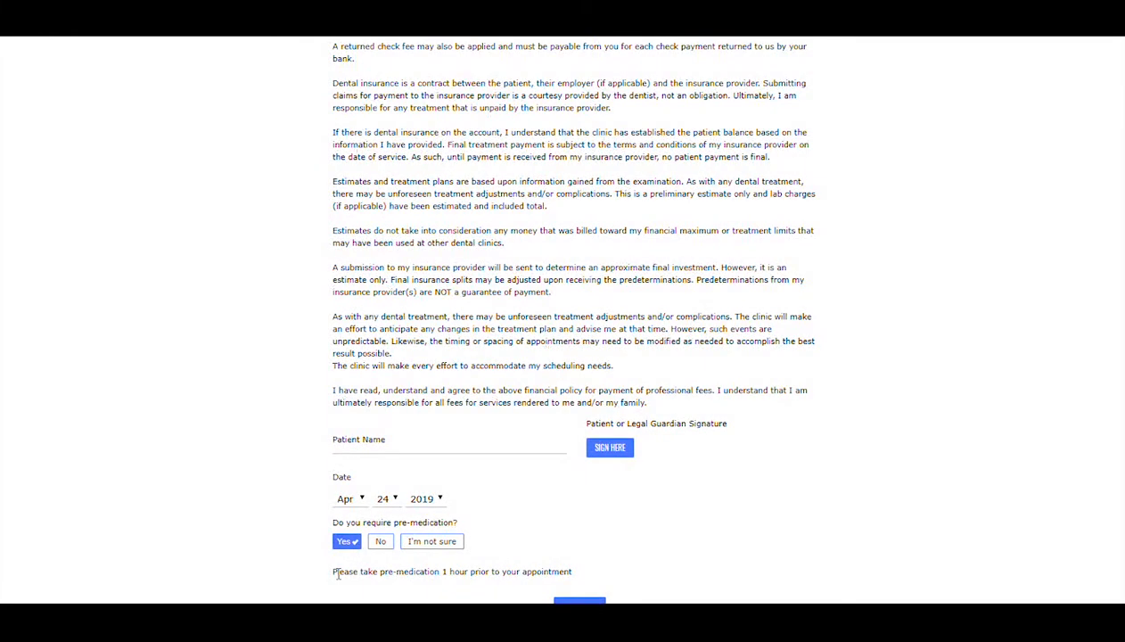
# Try each pre-medication answer in the preview: No, I'm not sure, then Yes
pyautogui.click(381, 541)
pyautogui.click(410, 545)
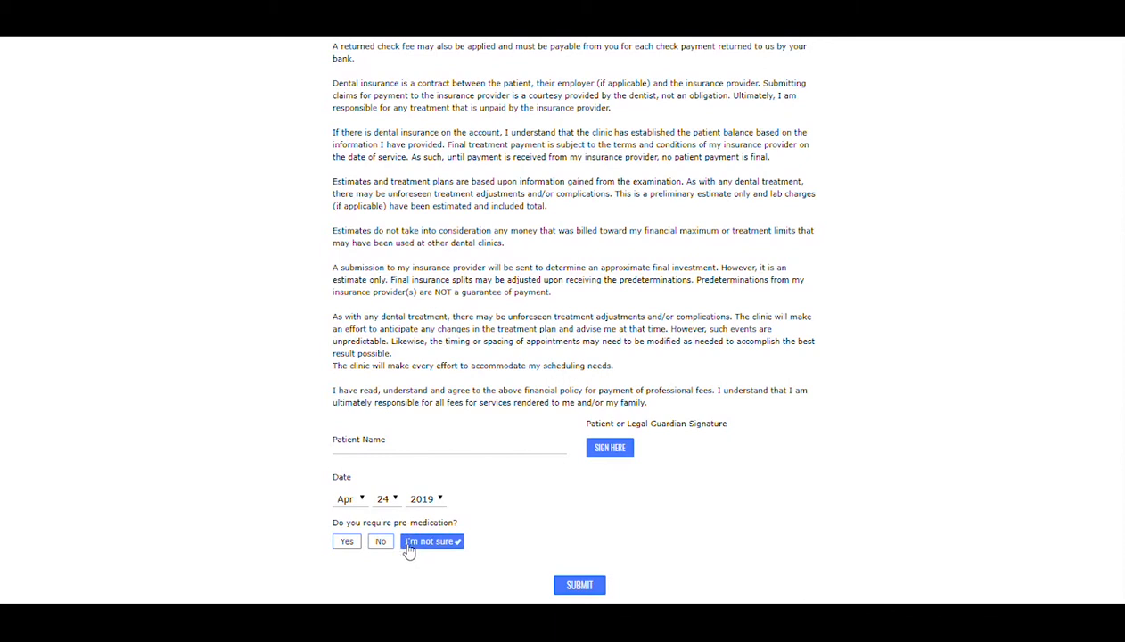
pyautogui.click(350, 545)
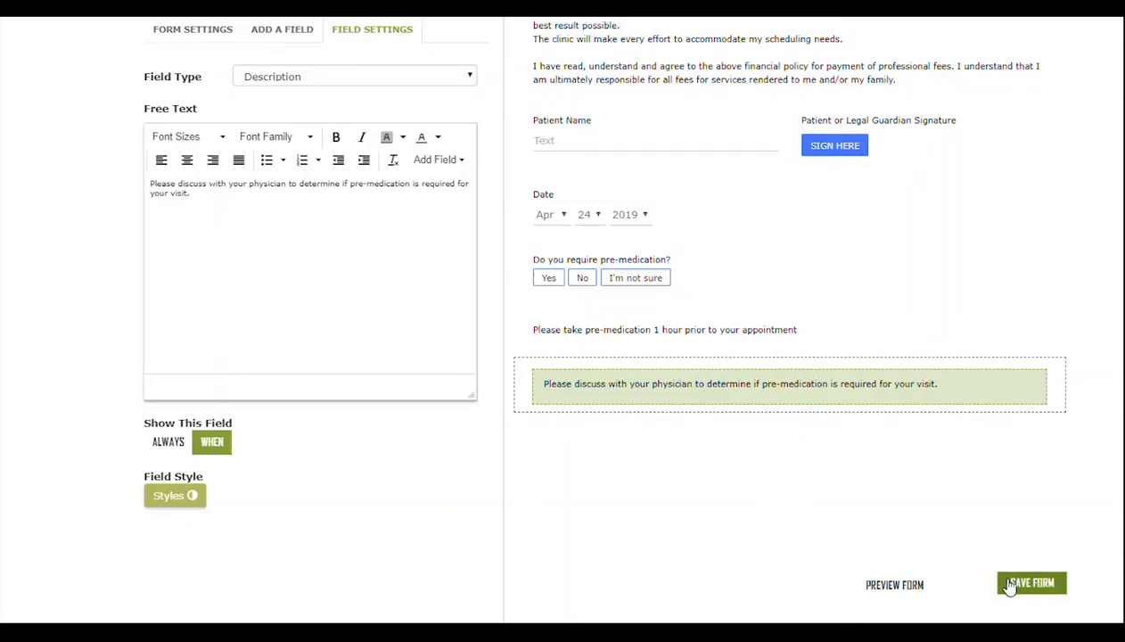
# Save the form, preview it again, and select Yes for the pre-medication question
pyautogui.click(1015, 585)
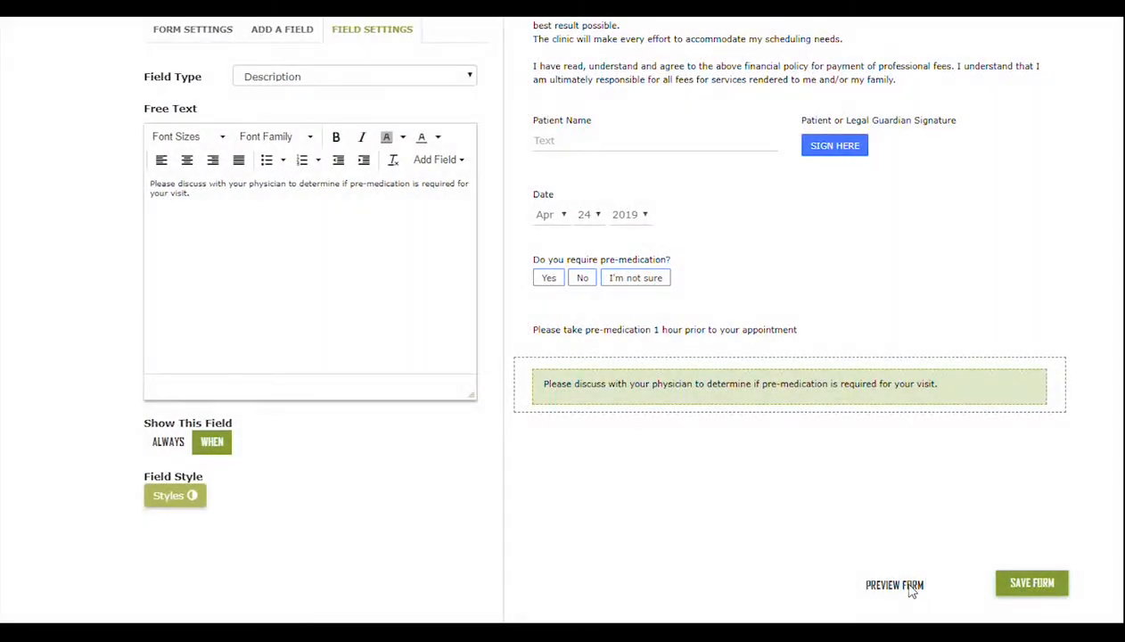
pyautogui.click(910, 588)
pyautogui.scroll(-5, 600, 401)
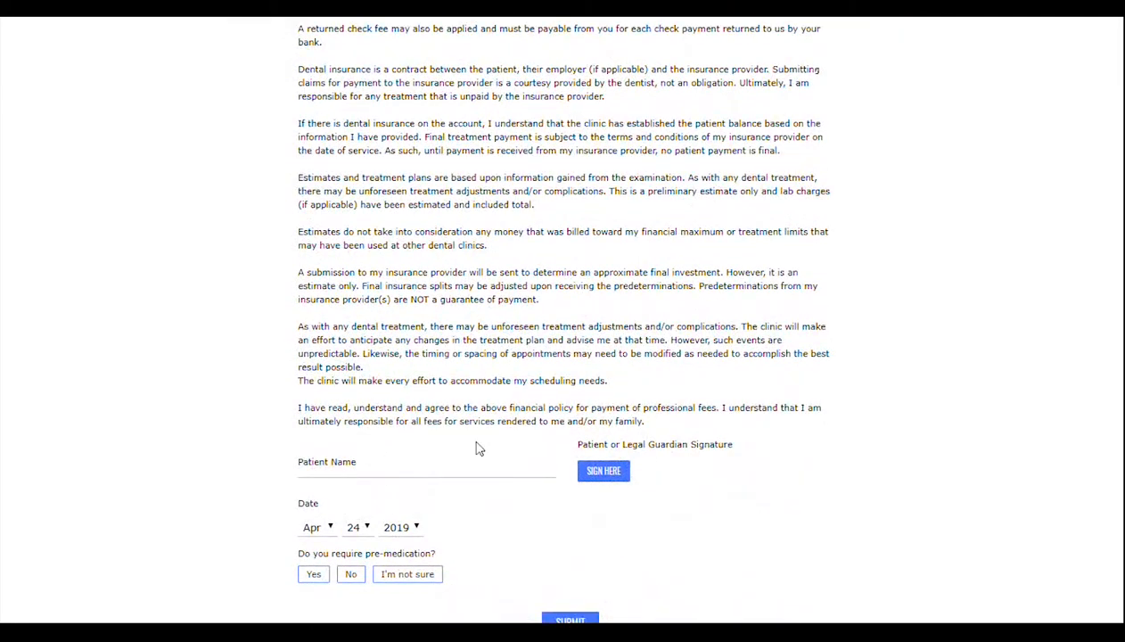
pyautogui.click(317, 574)
pyautogui.scroll(-1, 1083, 541)
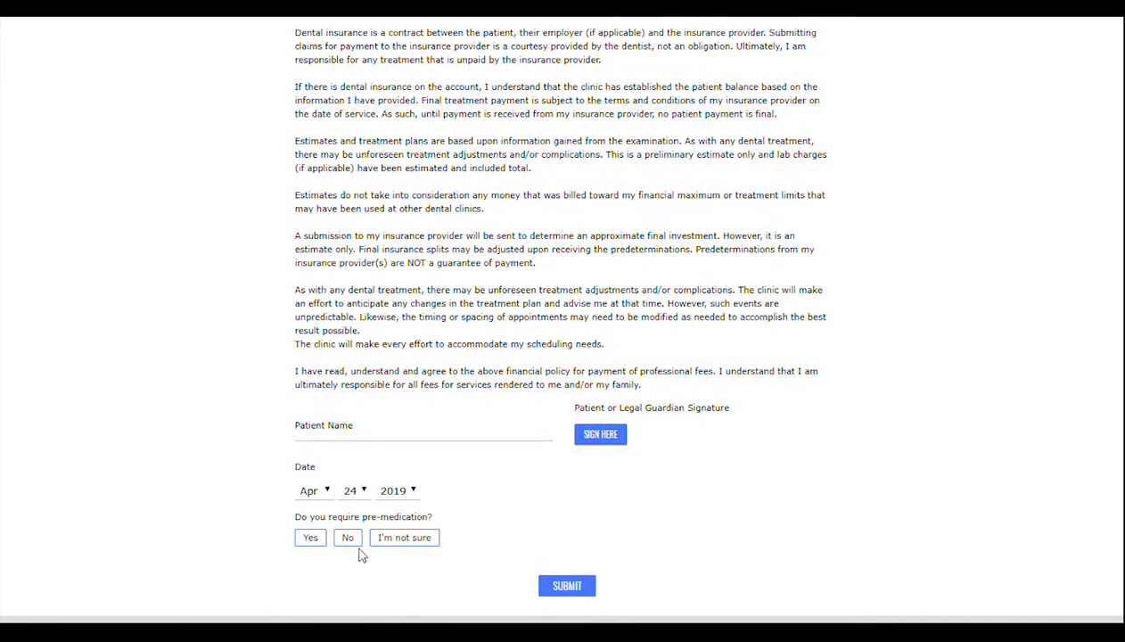
pyautogui.click(314, 540)
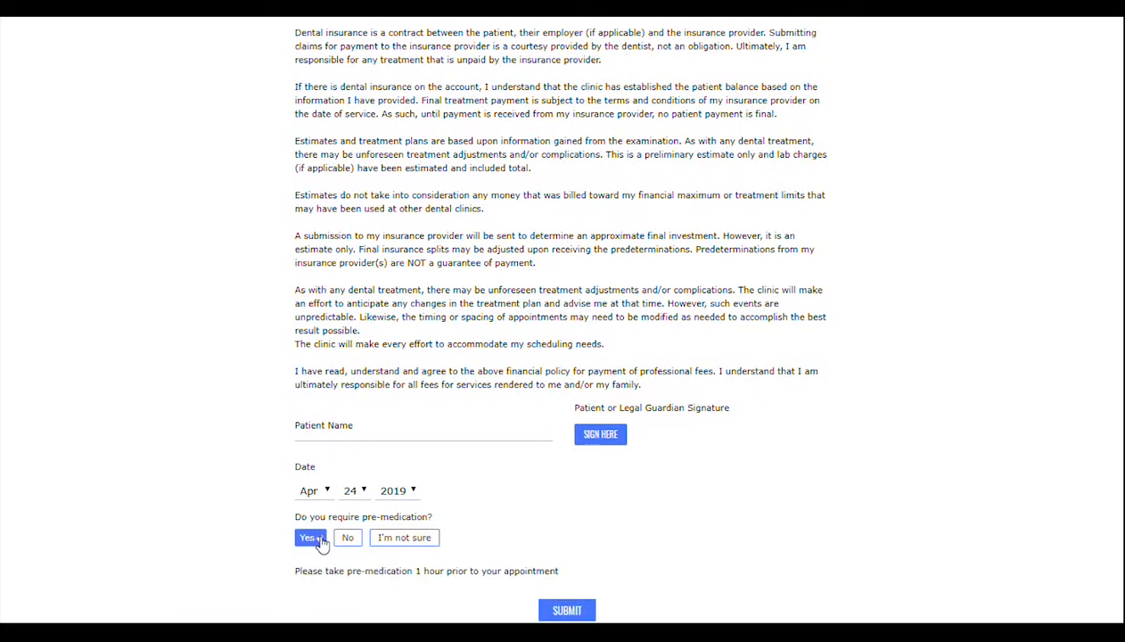
# Switch the pre-medication answer between No, Yes, I'm not sure and No to test the conditional messages
pyautogui.click(378, 541)
pyautogui.click(314, 540)
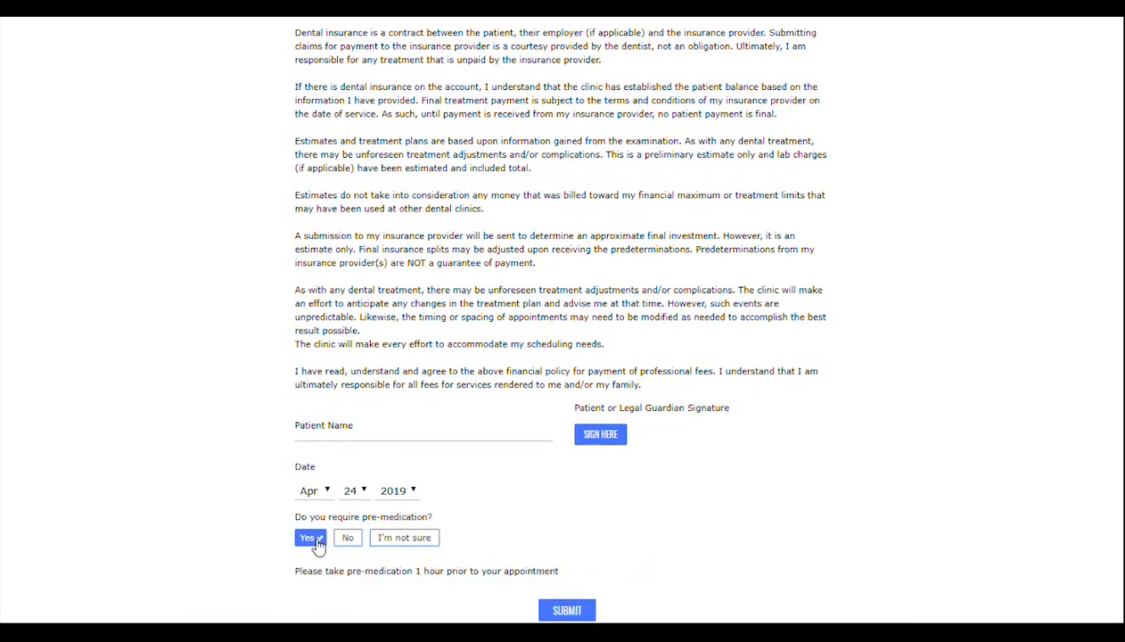
pyautogui.click(390, 544)
pyautogui.click(349, 542)
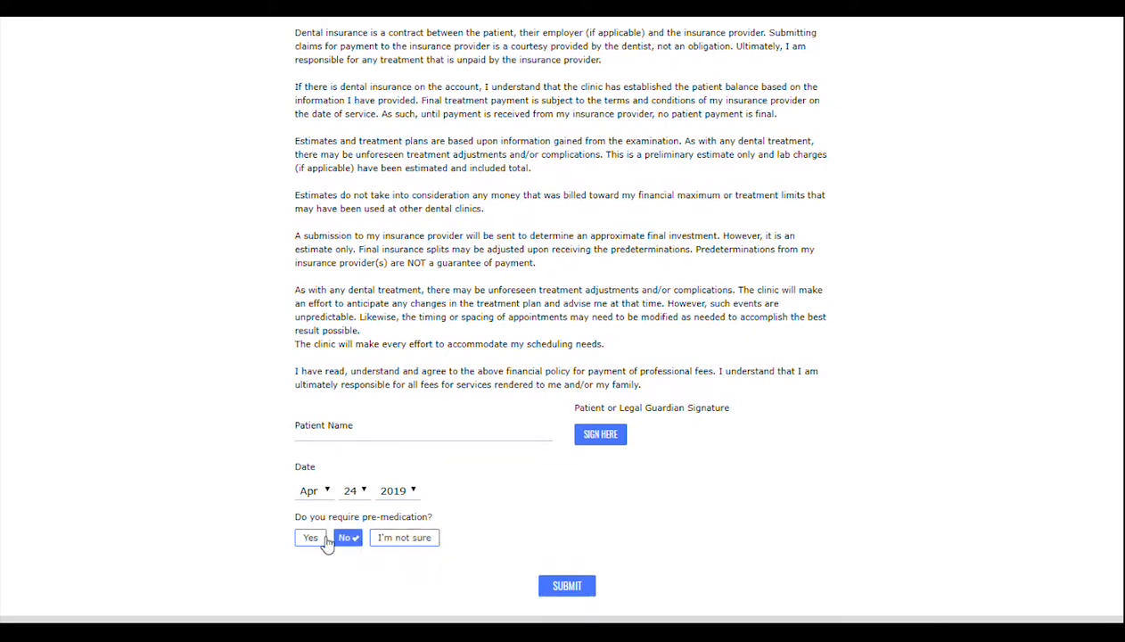